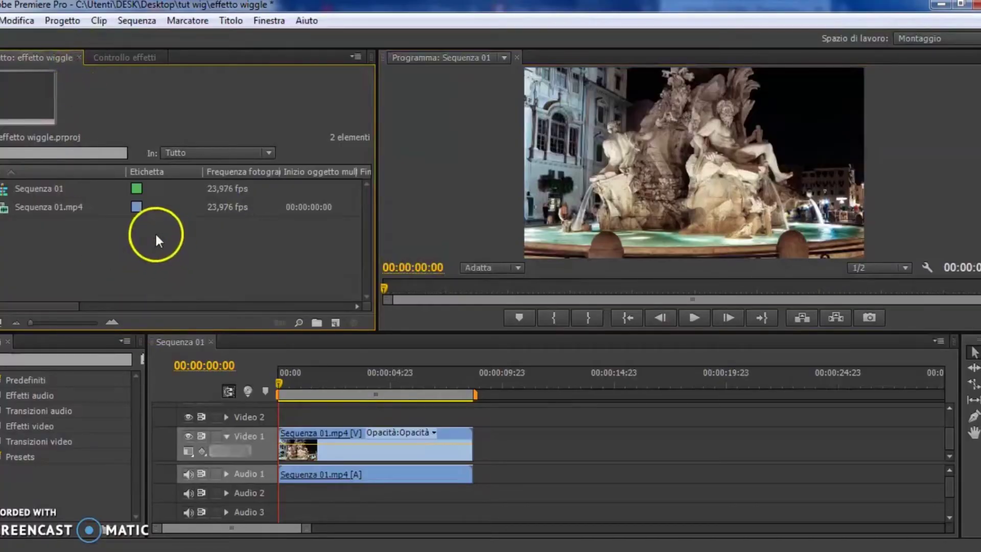
Create a new default still title, Titolo 03, at 1920x1080 and 23,976 fps
{"action": "left_click", "coordinate": [244, 23]}
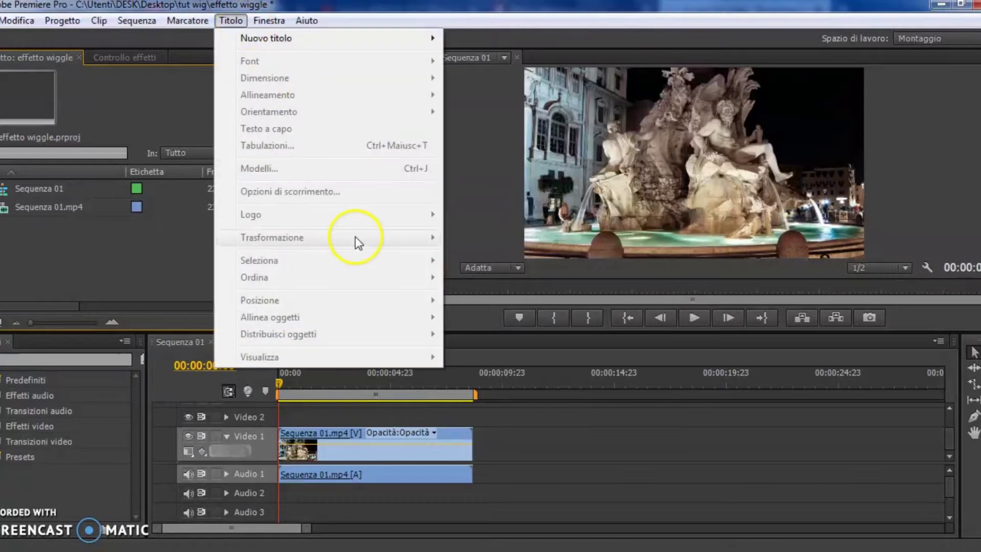
{"action": "mouse_move", "coordinate": [373, 38]}
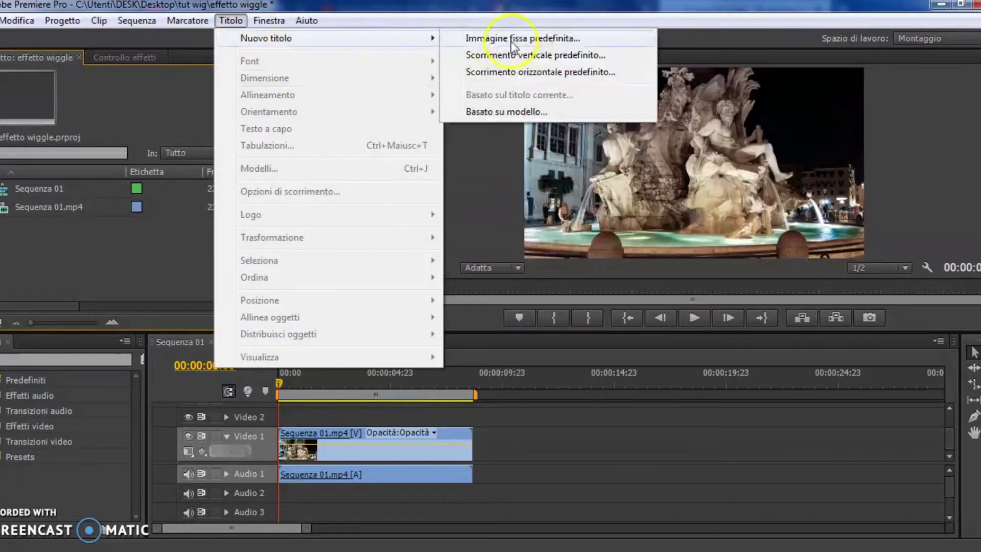
{"action": "left_click", "coordinate": [512, 39]}
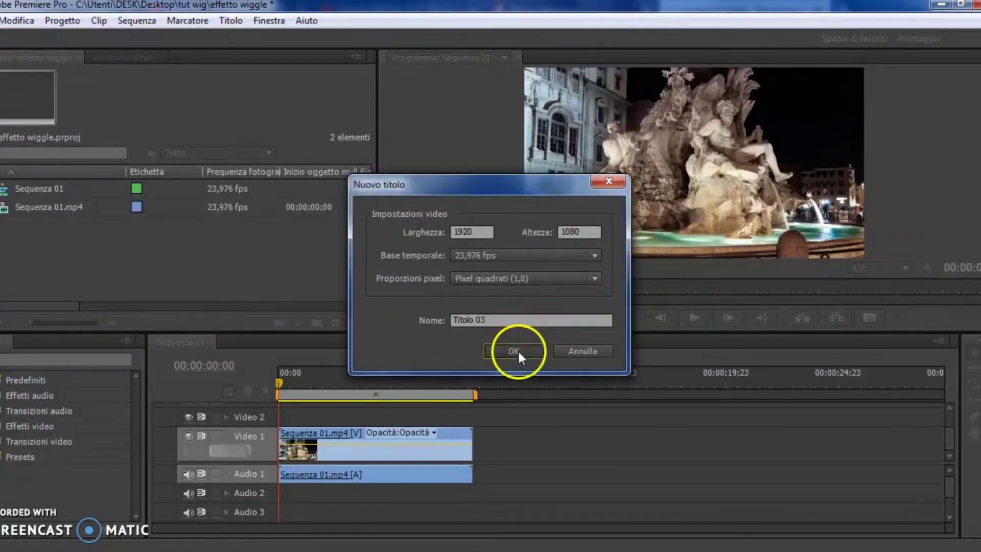
{"action": "left_click", "coordinate": [518, 349]}
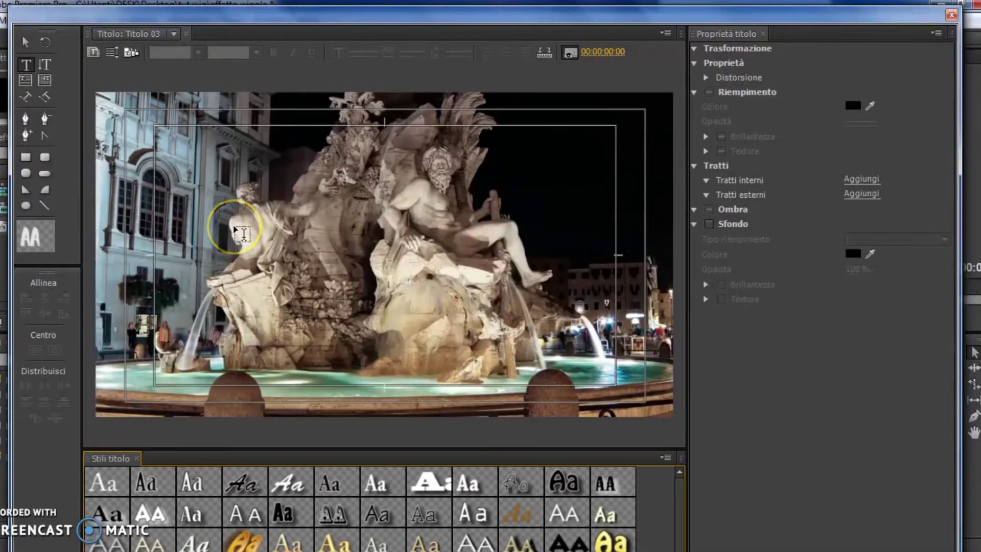
Type TUTORIAL WIGGLE on the title, enlarge it to size 156, and centre it both ways
{"action": "left_click", "coordinate": [234, 227]}
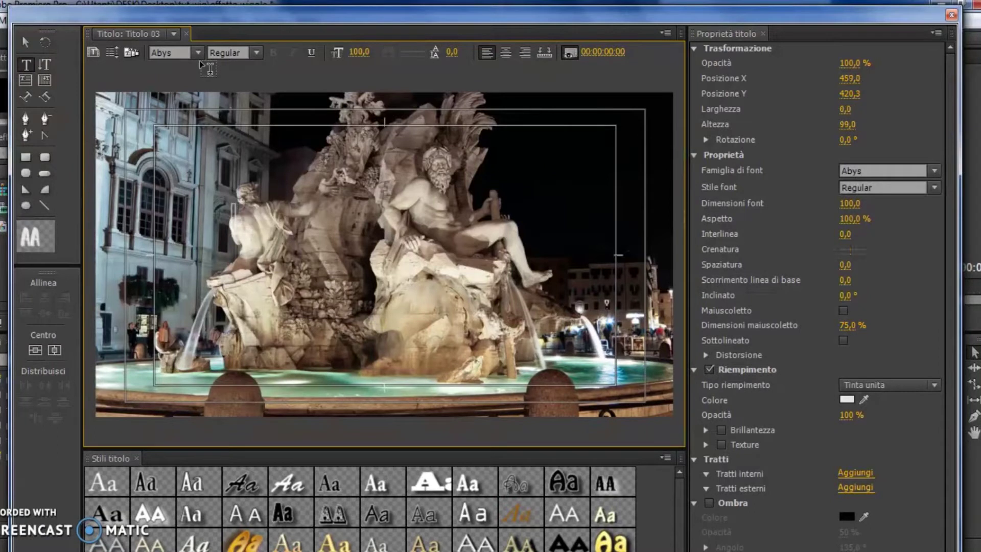
{"action": "type", "text": "TUT"}
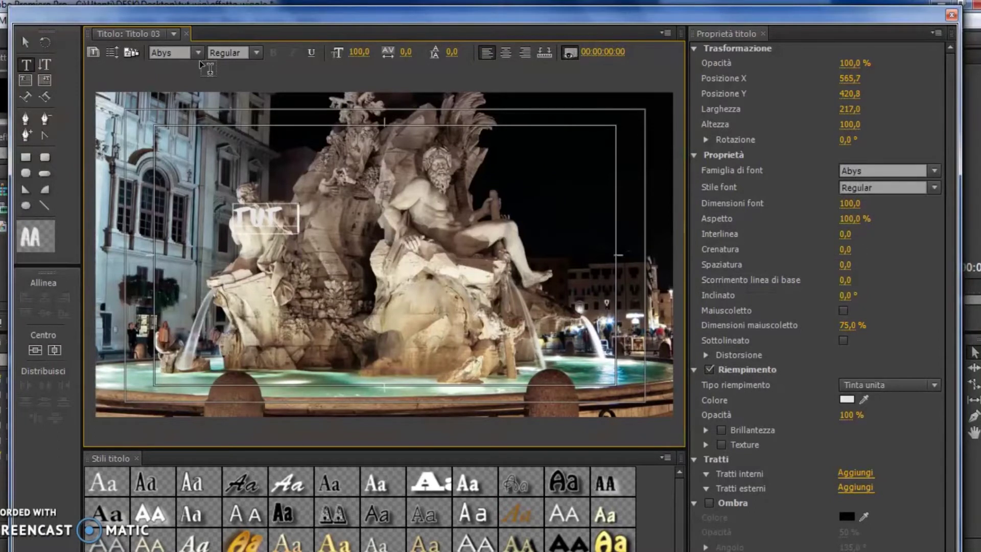
{"action": "type", "text": "ORIAL WIGGLE"}
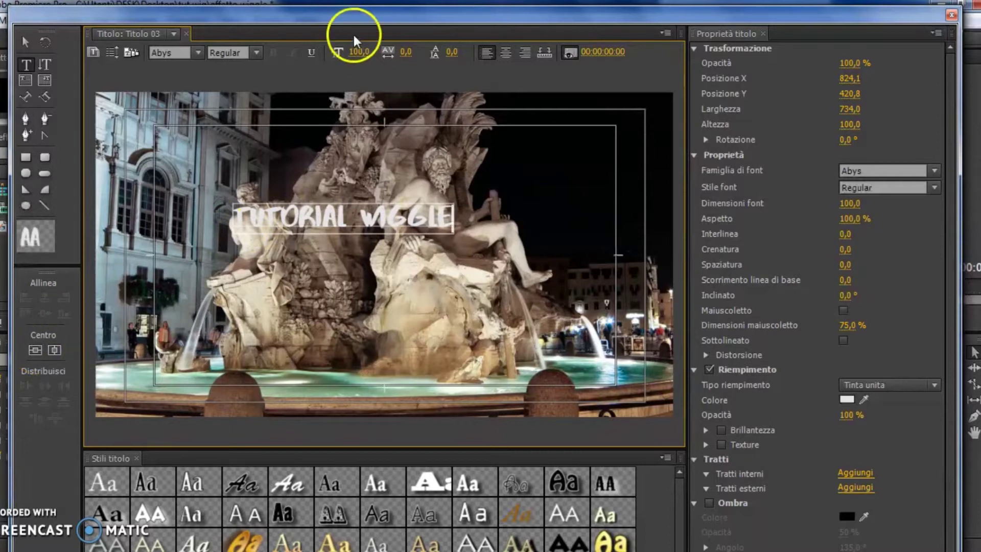
{"action": "left_click_drag", "start_coordinate": [359, 53], "coordinate": [401, 52]}
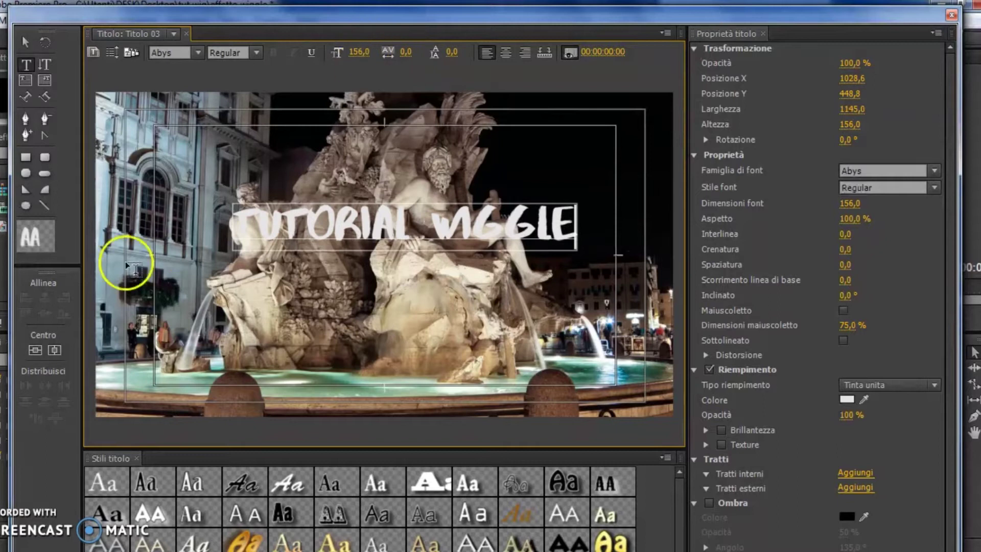
{"action": "left_click", "coordinate": [54, 351]}
{"action": "left_click", "coordinate": [51, 352]}
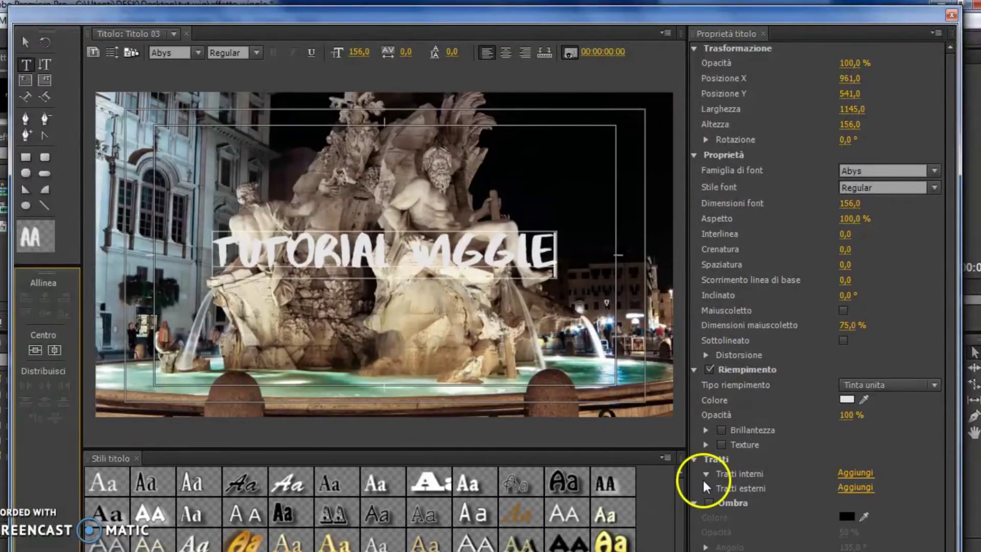
Add a drop shadow, enlarge the text to size 175, recentre it, and close the title editor
{"action": "left_click", "coordinate": [710, 503]}
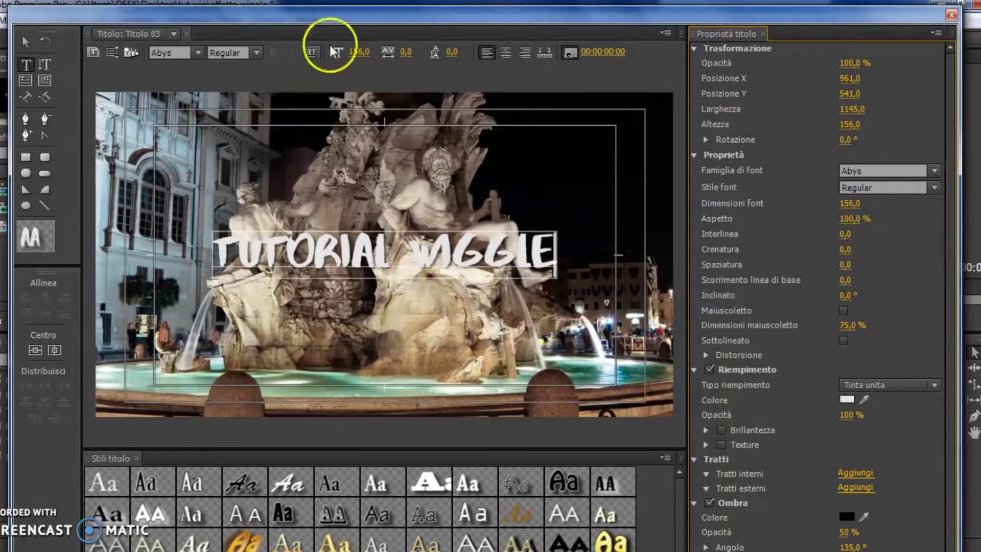
{"action": "left_click", "coordinate": [359, 52]}
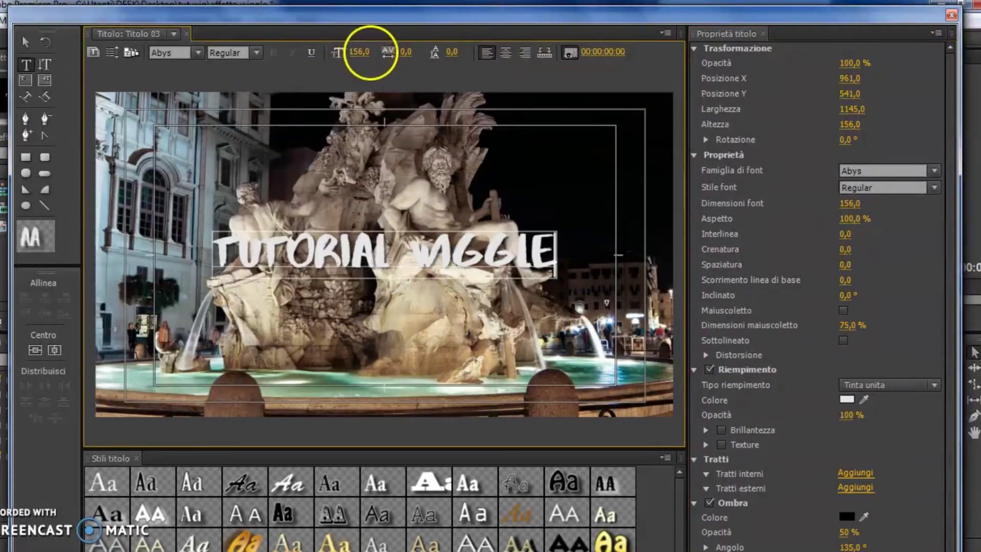
{"action": "left_click_drag", "start_coordinate": [379, 53], "coordinate": [9, 372]}
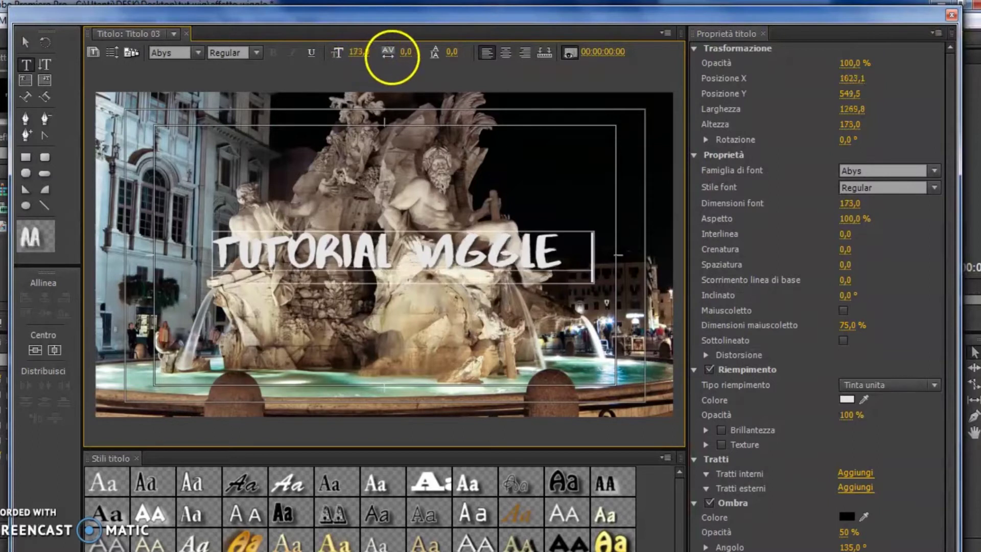
{"action": "left_click", "coordinate": [35, 350]}
{"action": "left_click", "coordinate": [54, 350]}
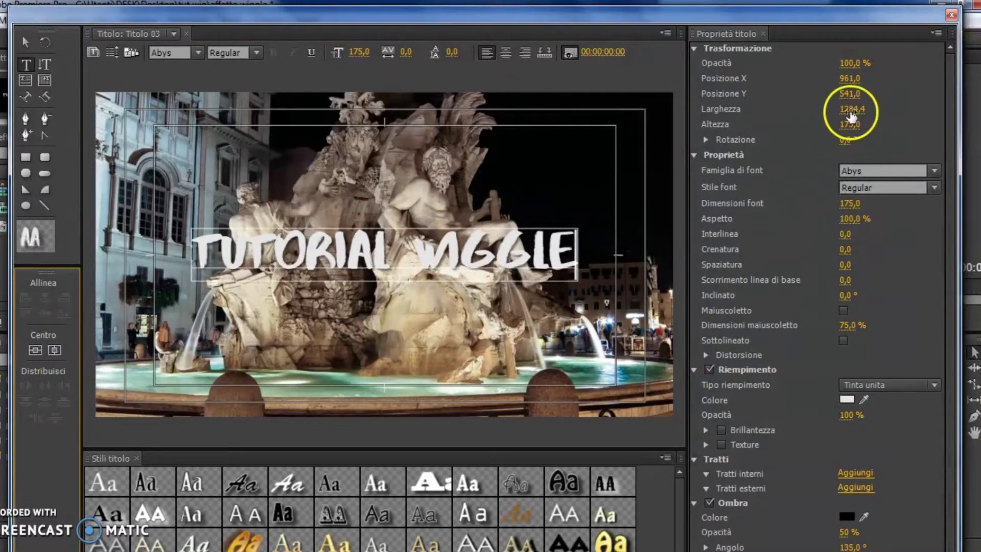
{"action": "left_click", "coordinate": [951, 16]}
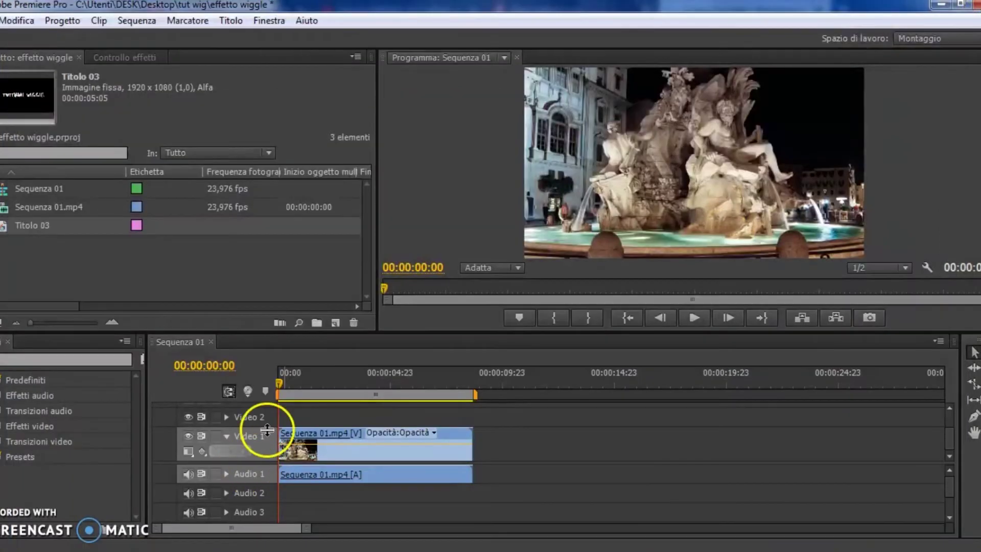
Place Titolo 03 on Video 2 and stretch it to the fountain clip's full length
{"action": "left_click_drag", "start_coordinate": [4, 228], "coordinate": [263, 416]}
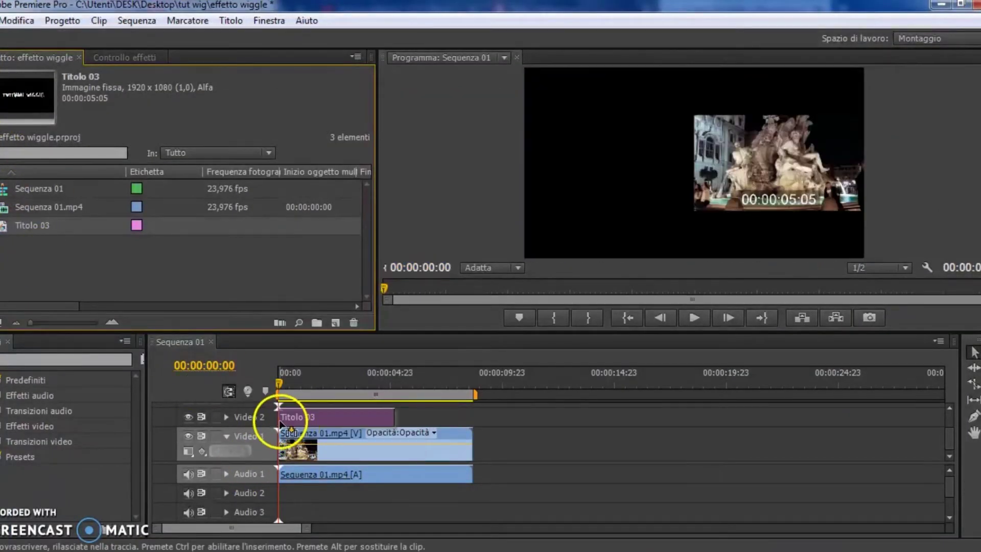
{"action": "left_click_drag", "start_coordinate": [402, 424], "coordinate": [478, 430]}
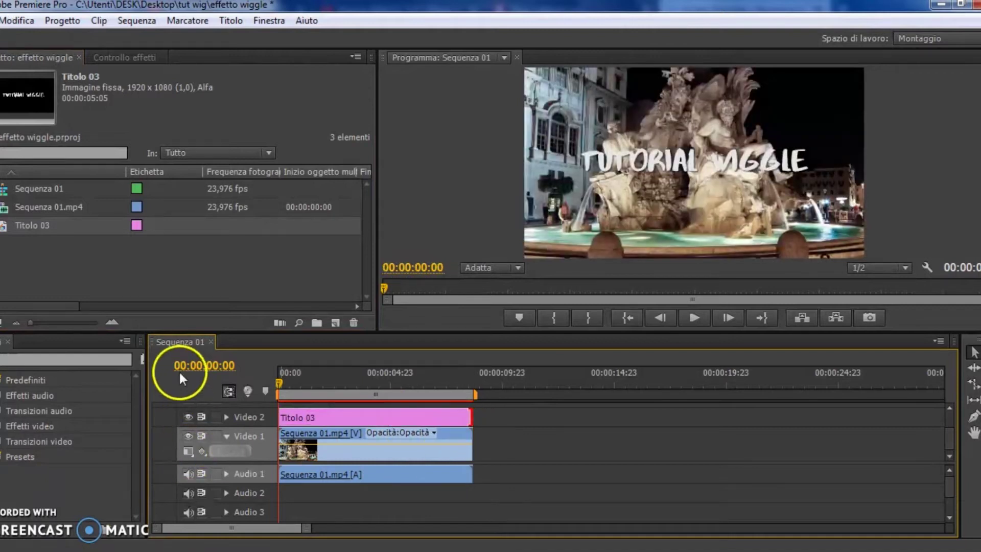
{"action": "left_click", "coordinate": [4, 357]}
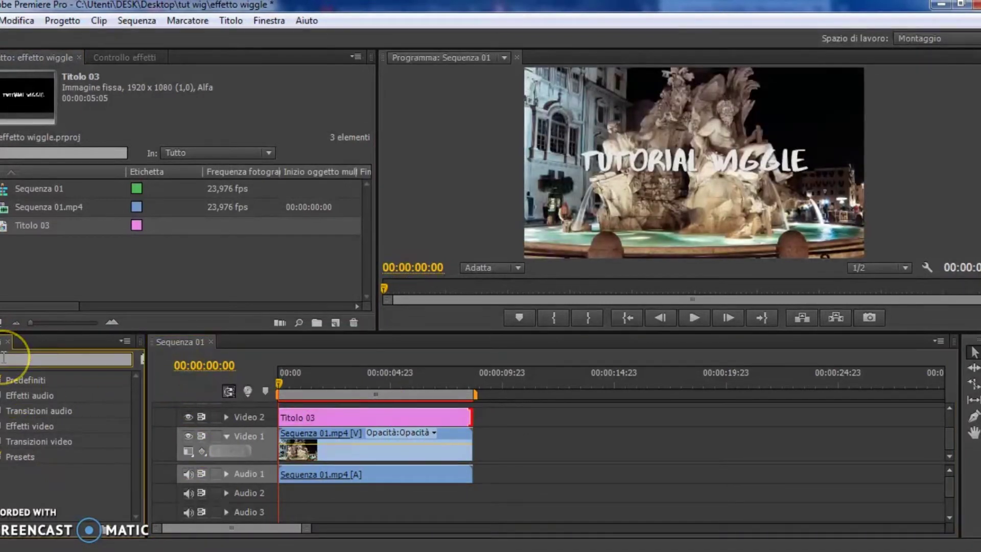
Apply Spostamento turbolenza from the 'turbol' search to Titolo 03 and show its Effect Controls
{"action": "type", "text": "turbol"}
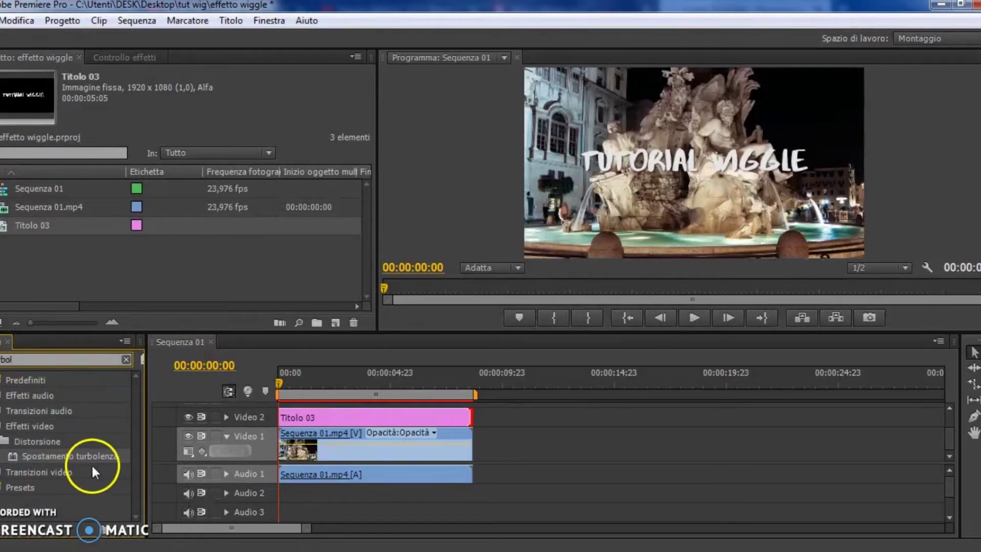
{"action": "left_click_drag", "start_coordinate": [11, 459], "coordinate": [18, 465]}
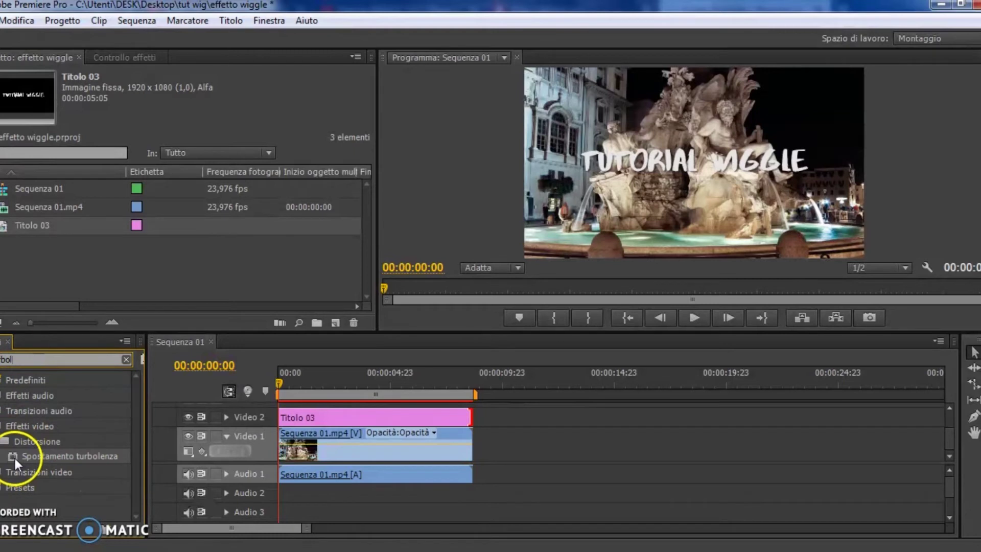
{"action": "left_click_drag", "start_coordinate": [14, 456], "coordinate": [316, 419]}
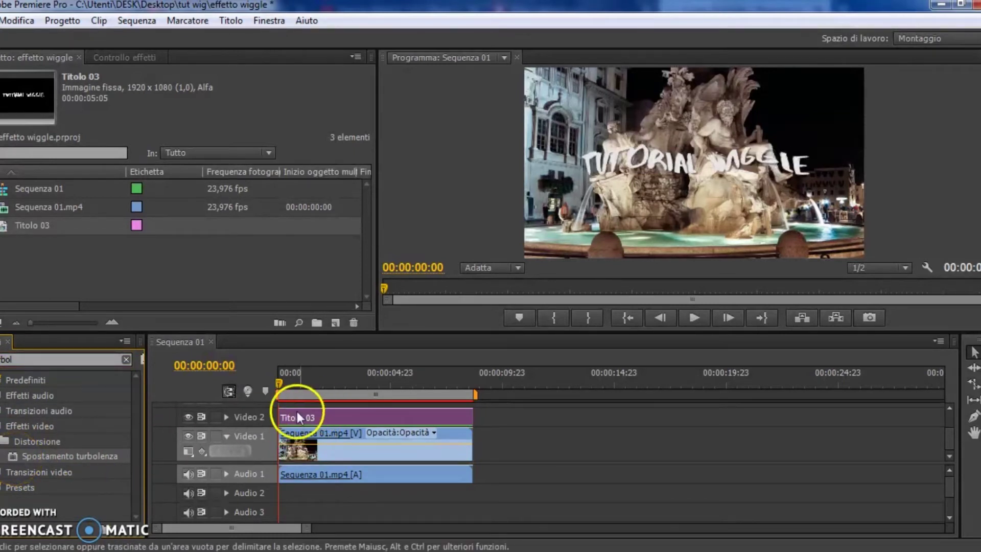
{"action": "left_click", "coordinate": [138, 54]}
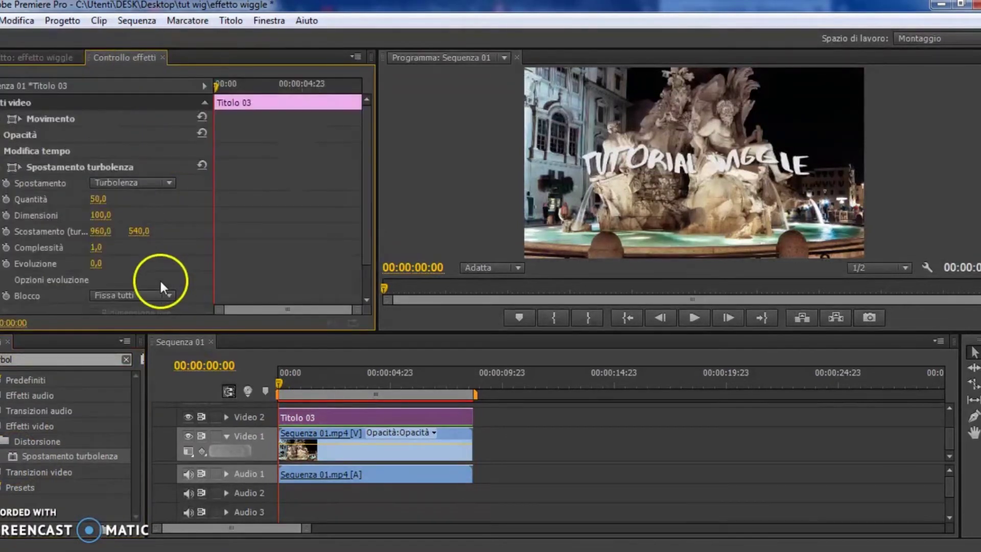
Add starting keyframes for Scostamento and Evoluzione, then move the playhead to 00:00:08:16
{"action": "left_click", "coordinate": [6, 232]}
{"action": "left_click", "coordinate": [7, 264]}
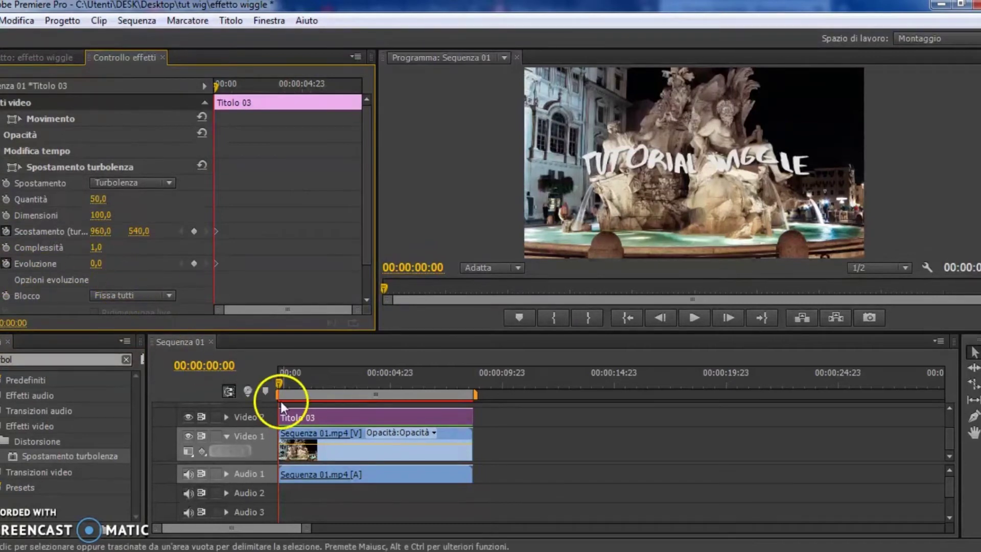
{"action": "left_click_drag", "start_coordinate": [280, 384], "coordinate": [272, 383]}
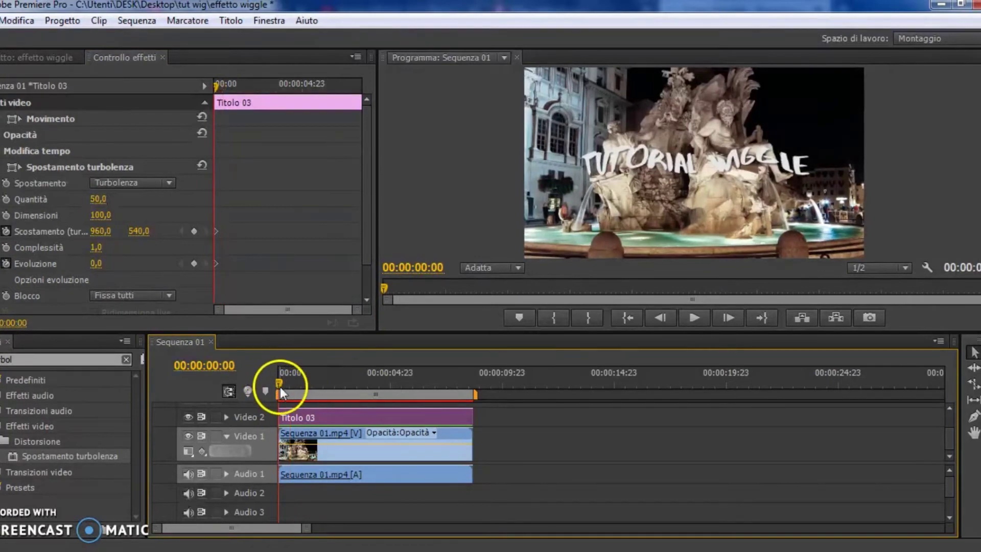
{"action": "left_click_drag", "start_coordinate": [280, 384], "coordinate": [473, 400]}
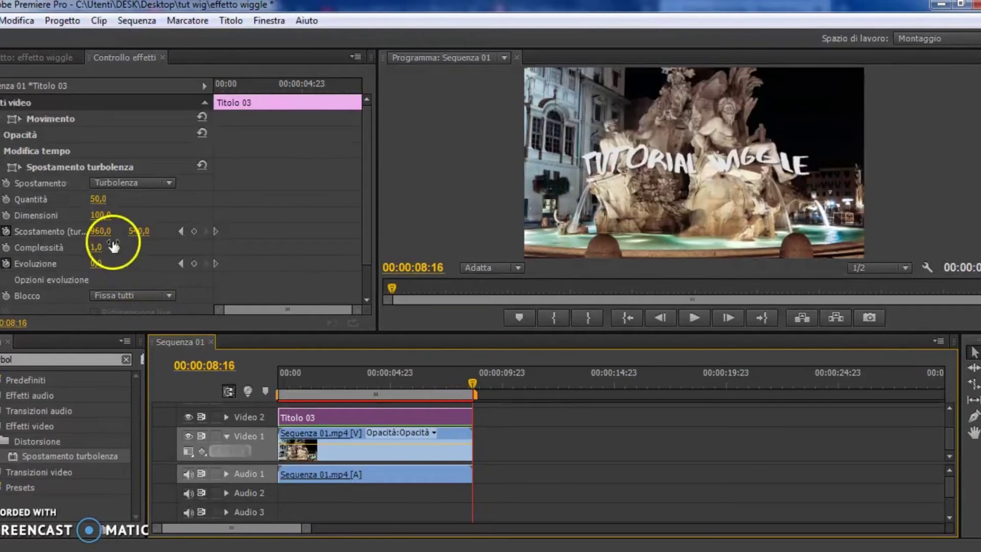
Set the end Scostamento keyframe to 1862,0 horizontal and 1776,0 vertical
{"action": "left_click_drag", "start_coordinate": [100, 233], "coordinate": [528, 251]}
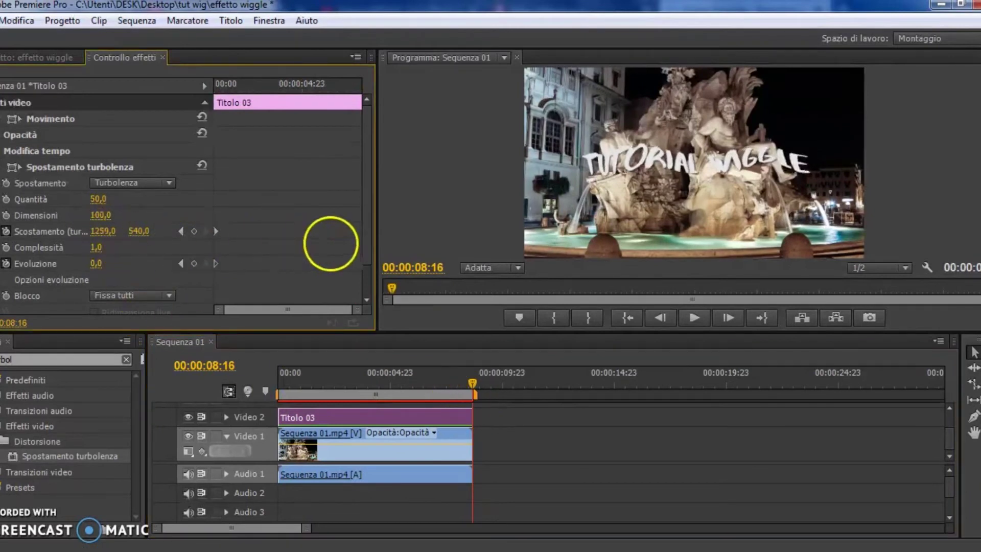
{"action": "left_click_drag", "start_coordinate": [528, 251], "coordinate": [88, 219]}
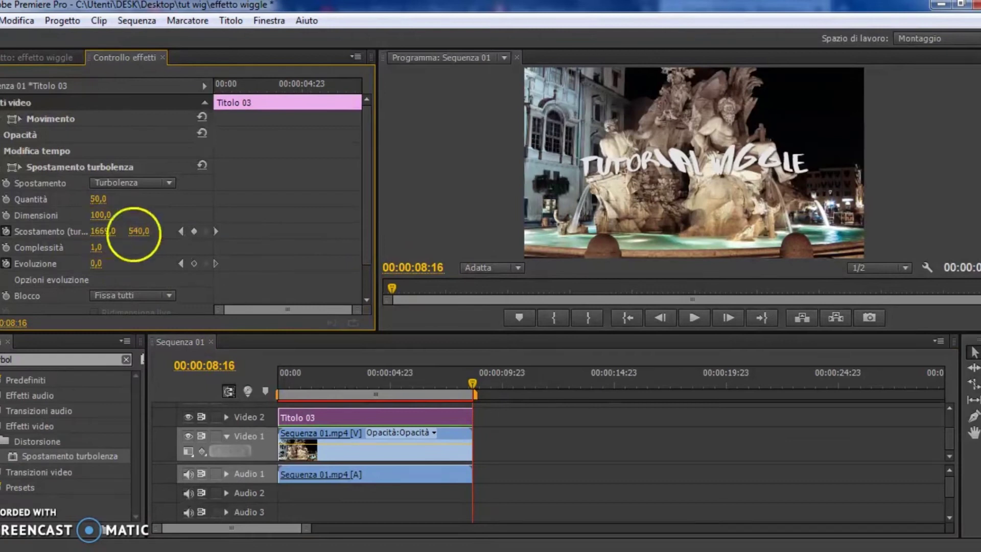
{"action": "left_click_drag", "start_coordinate": [328, 238], "coordinate": [340, 244]}
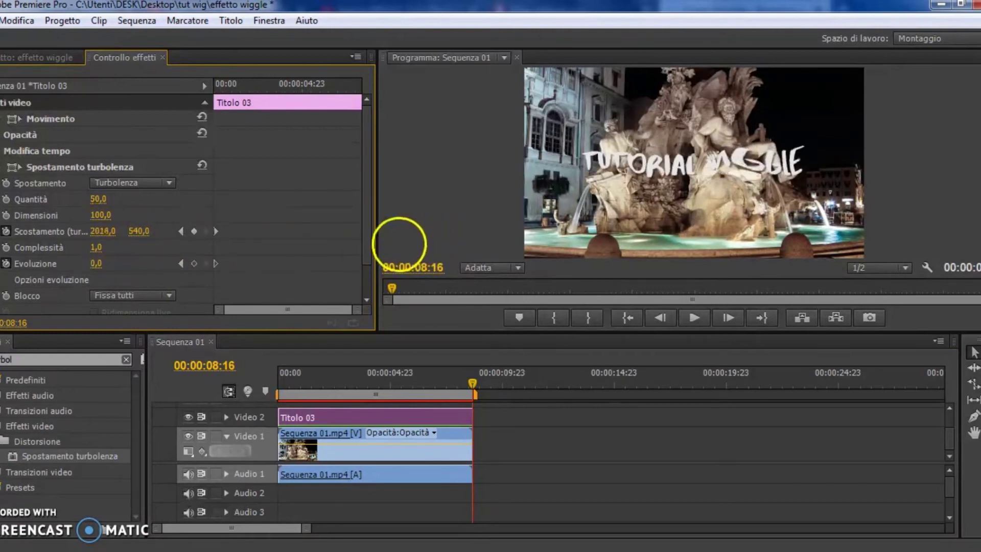
{"action": "mouse_move", "coordinate": [340, 244]}
{"action": "left_mouse_down"}
{"action": "mouse_move", "coordinate": [117, 251]}
{"action": "mouse_move", "coordinate": [772, 282]}
{"action": "mouse_move", "coordinate": [173, 218]}
{"action": "left_mouse_up"}
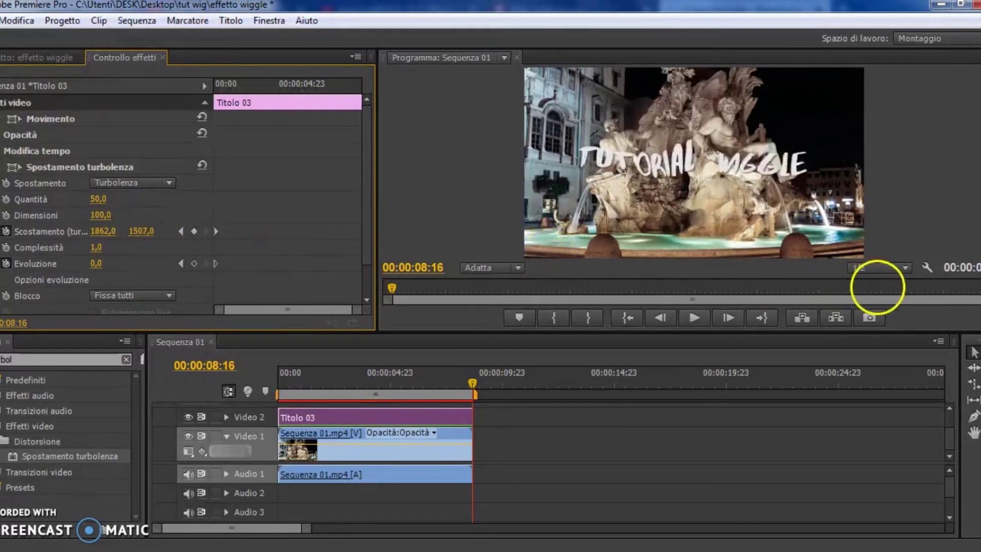
{"action": "left_click_drag", "start_coordinate": [172, 218], "coordinate": [107, 332]}
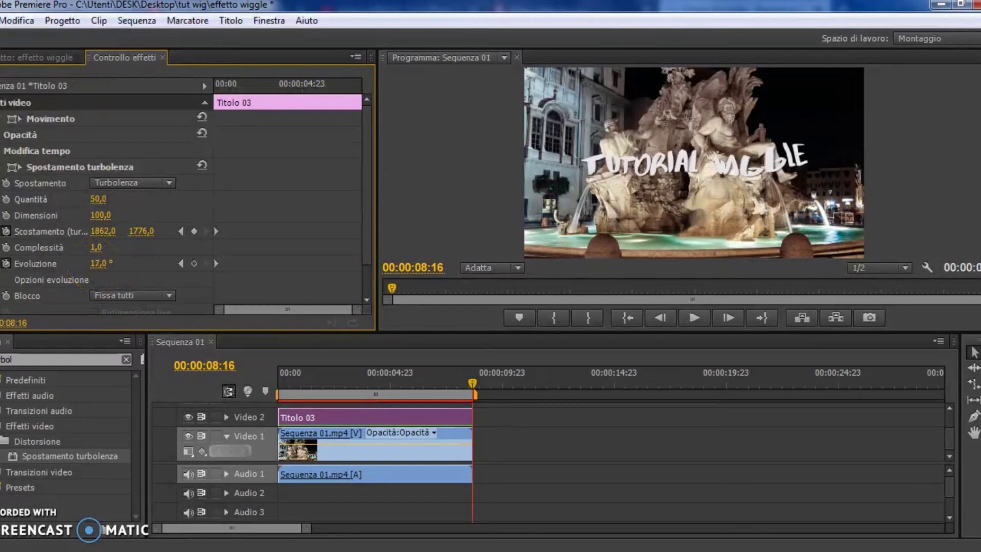
Set the end Evoluzione angle to 30,0° and scrub back to review the wiggle
{"action": "left_click_drag", "start_coordinate": [99, 263], "coordinate": [100, 263]}
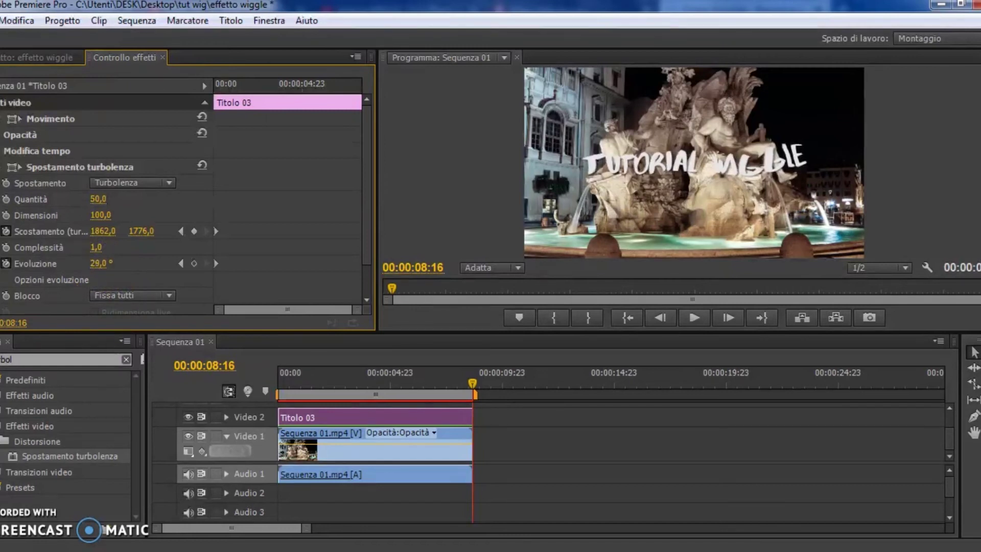
{"action": "left_click_drag", "start_coordinate": [98, 263], "coordinate": [95, 263]}
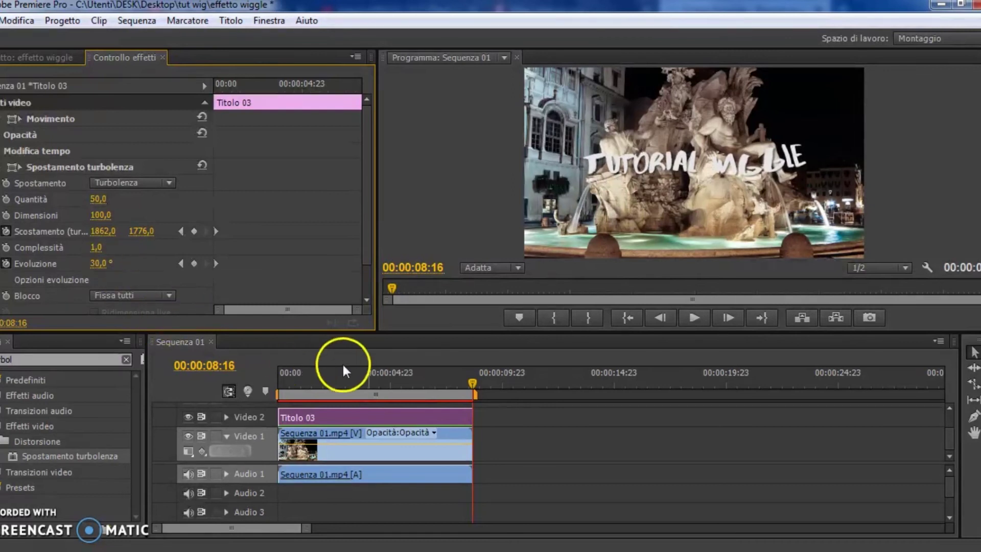
{"action": "left_click_drag", "start_coordinate": [474, 385], "coordinate": [265, 401]}
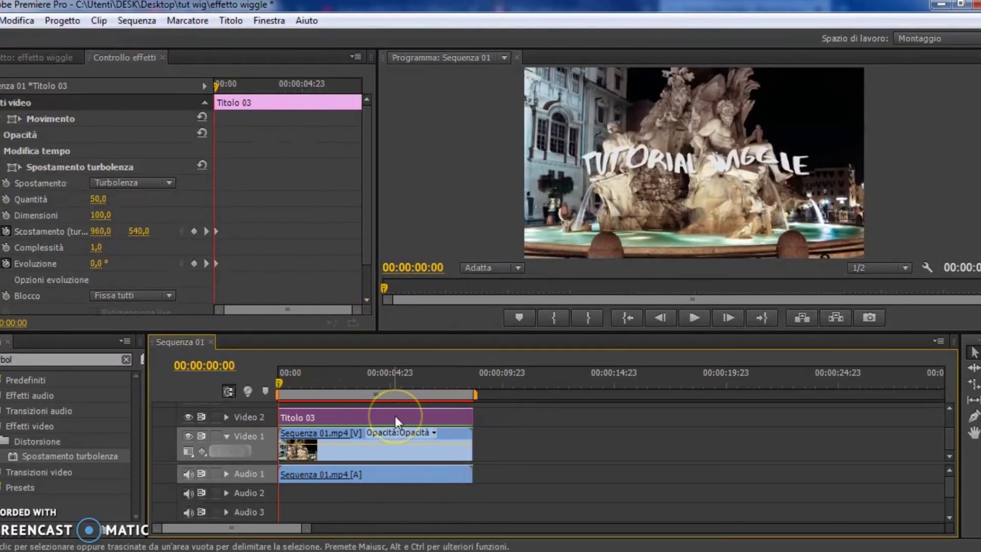
Render the work area preview of the sequence with the wiggling title
{"action": "key", "text": "Return"}
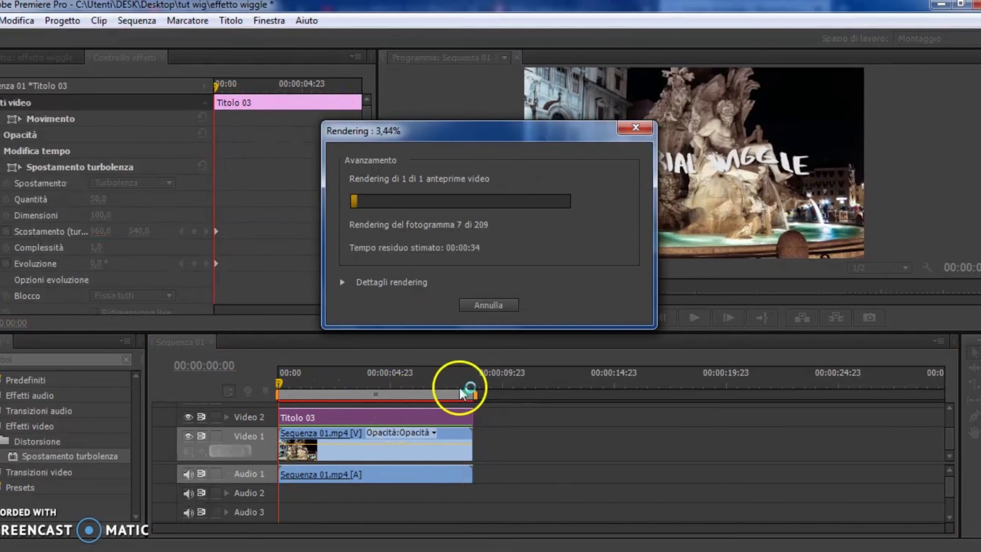